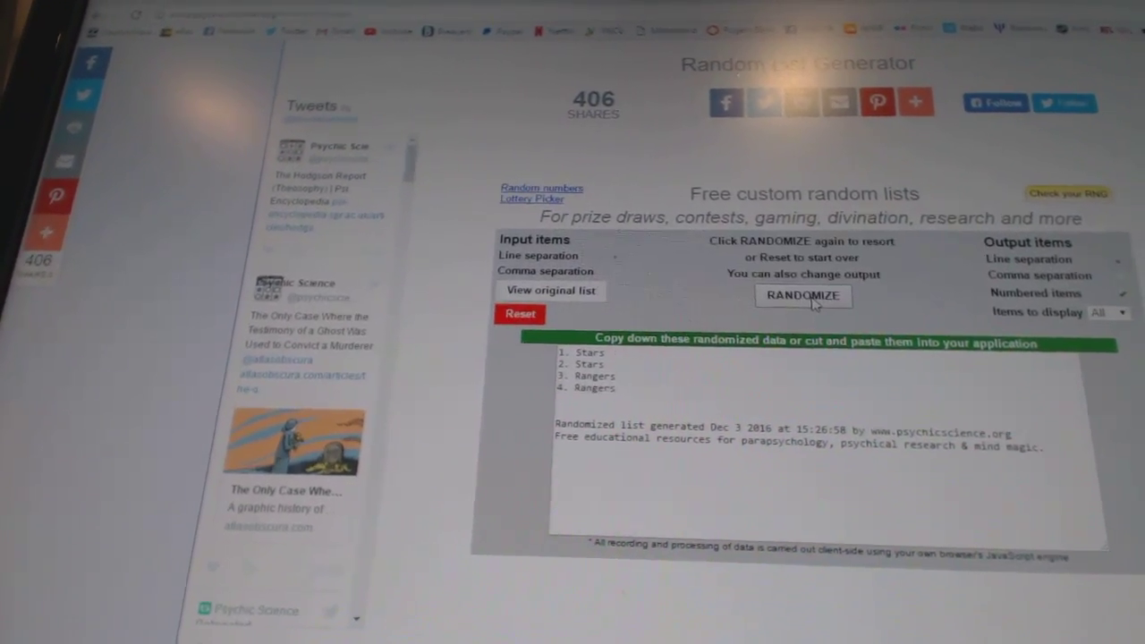
Randomize the Predators and Flyers list, the next team list, then Kings, Blues and Coyotes.
left_click(812, 302)
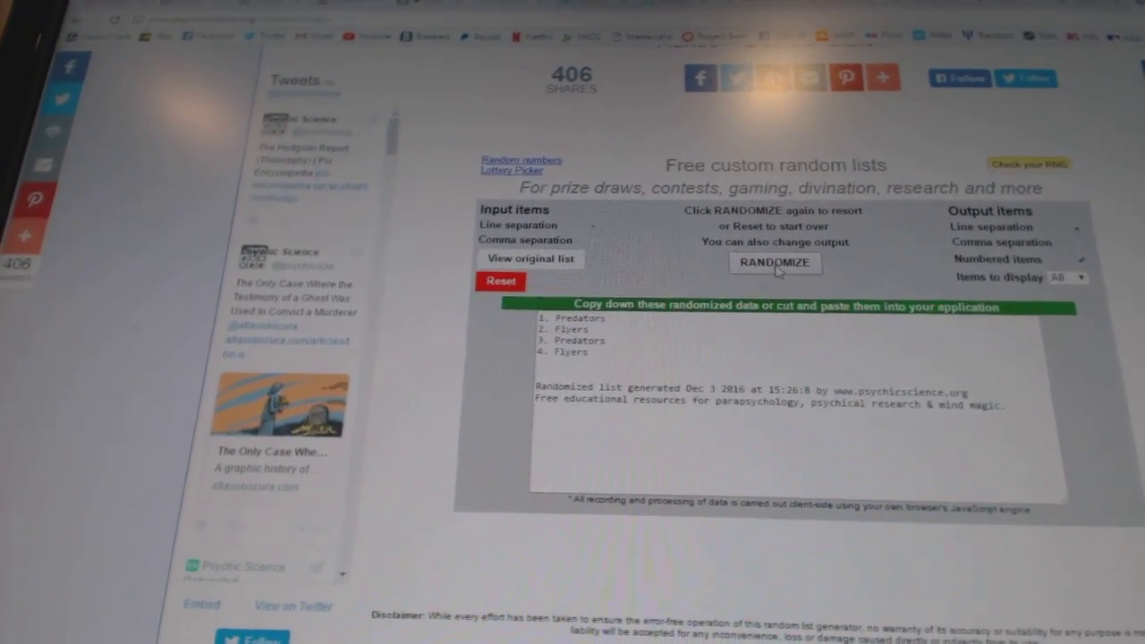
left_click(751, 279)
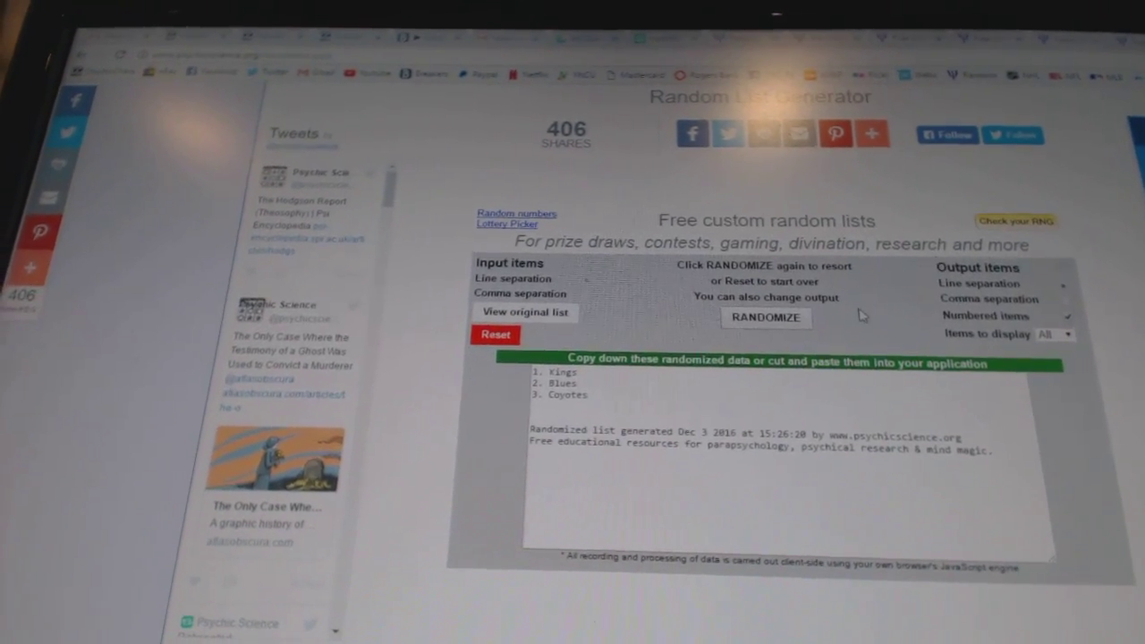
left_click(775, 318)
Reshuffle Kings, Blues and Coyotes, then load and re-randomize the paid participant list.
left_click(789, 320)
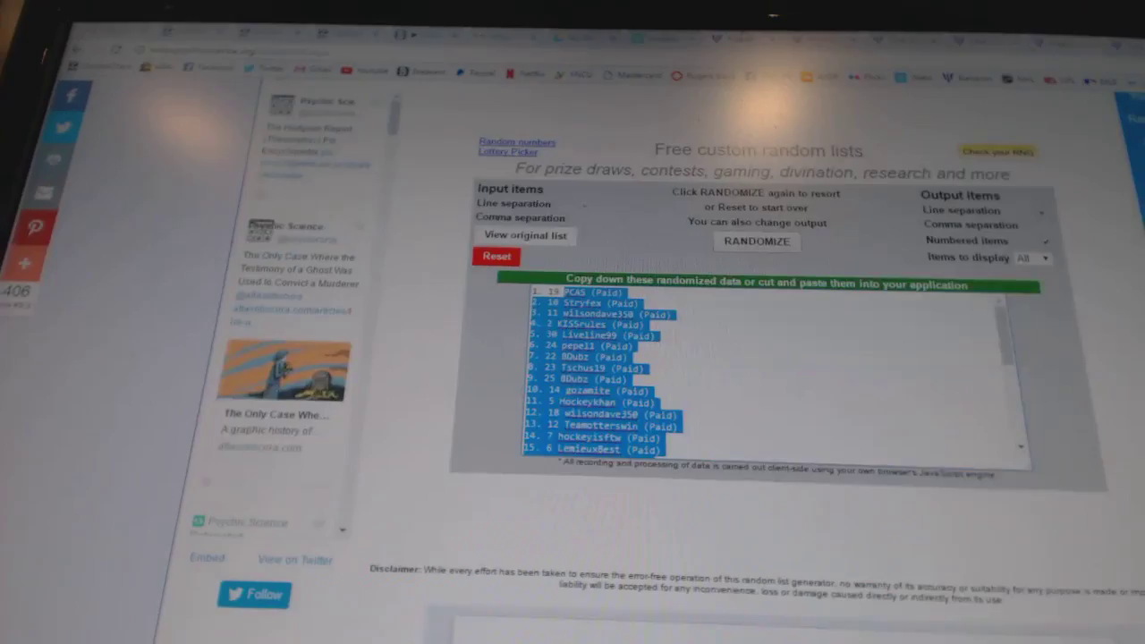
left_click(766, 373)
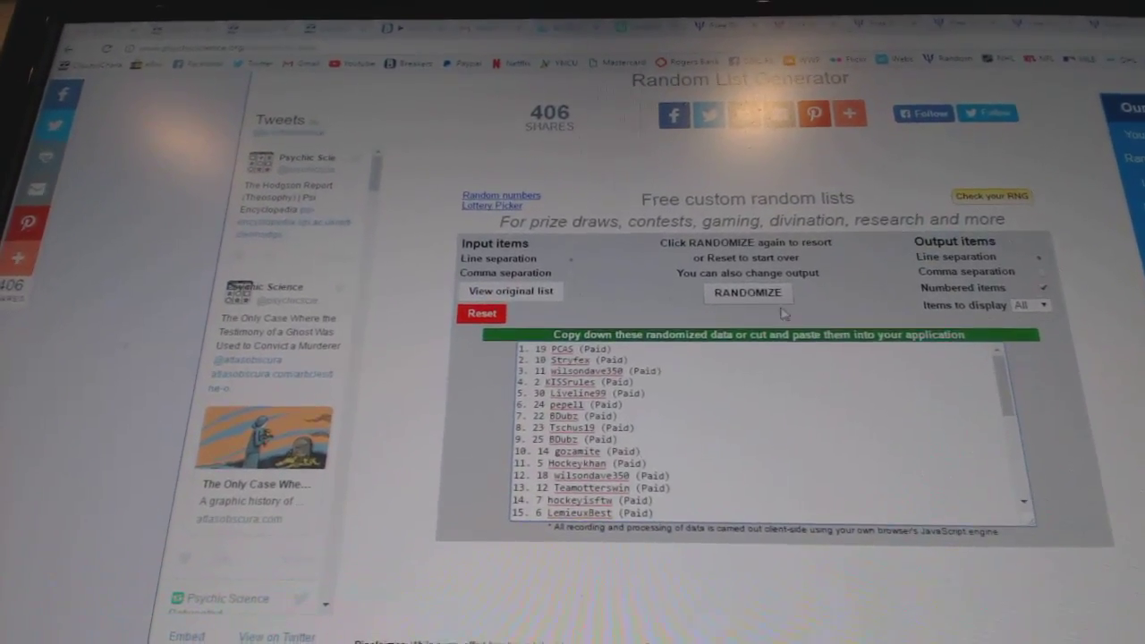
left_click(735, 294)
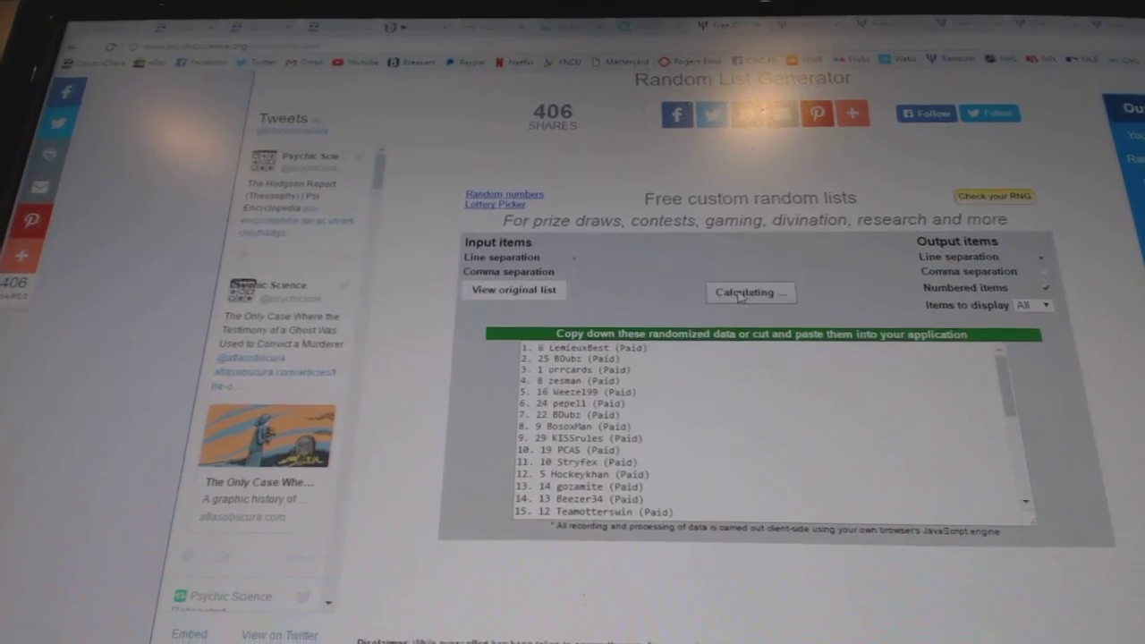